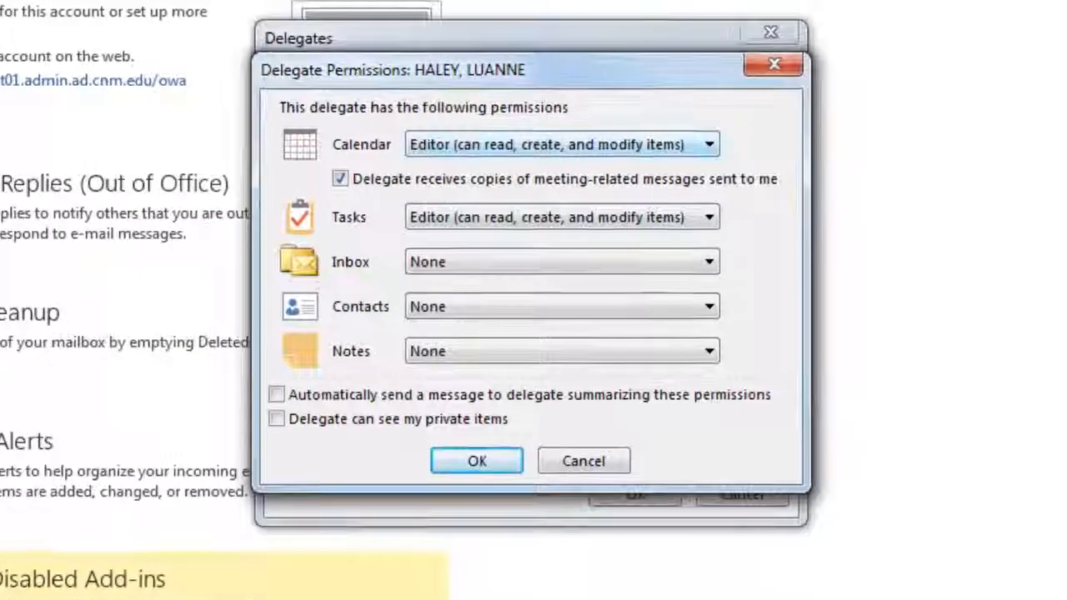
Keep the delegate's Calendar permission at Editor, and enable the automatic permissions summary message and access to private items
{"action": "left_click", "coordinate": [685, 145]}
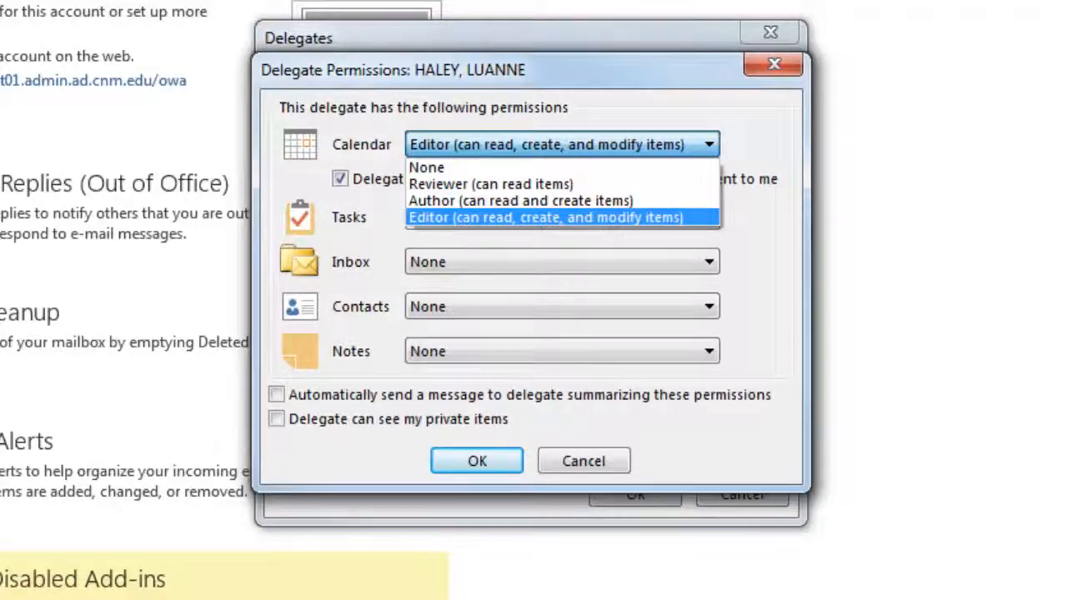
{"action": "key", "text": "Up"}
{"action": "key", "text": "Up"}
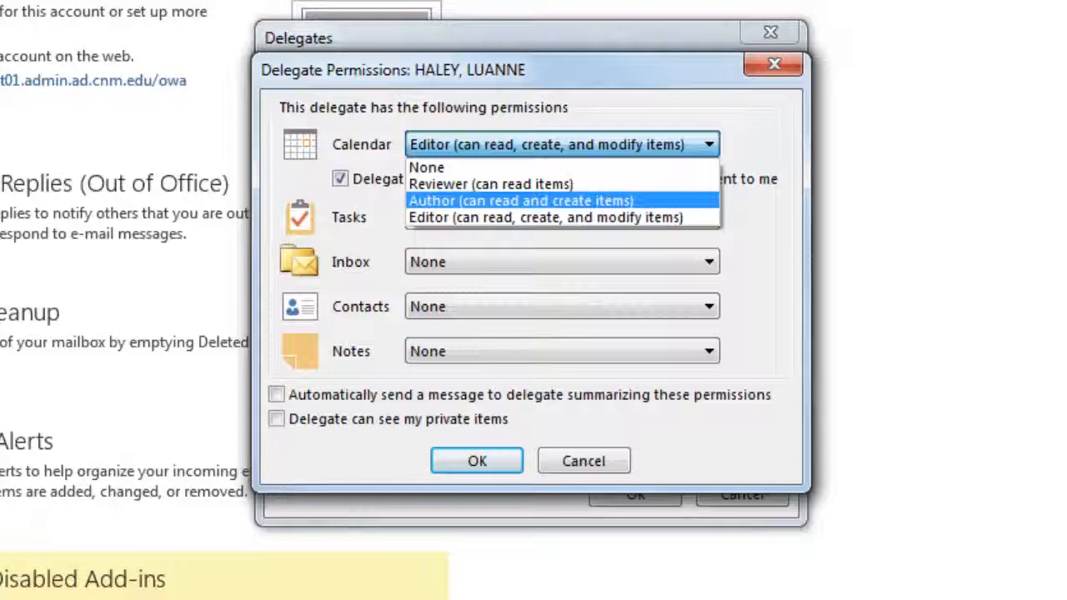
{"action": "left_click", "coordinate": [545, 218]}
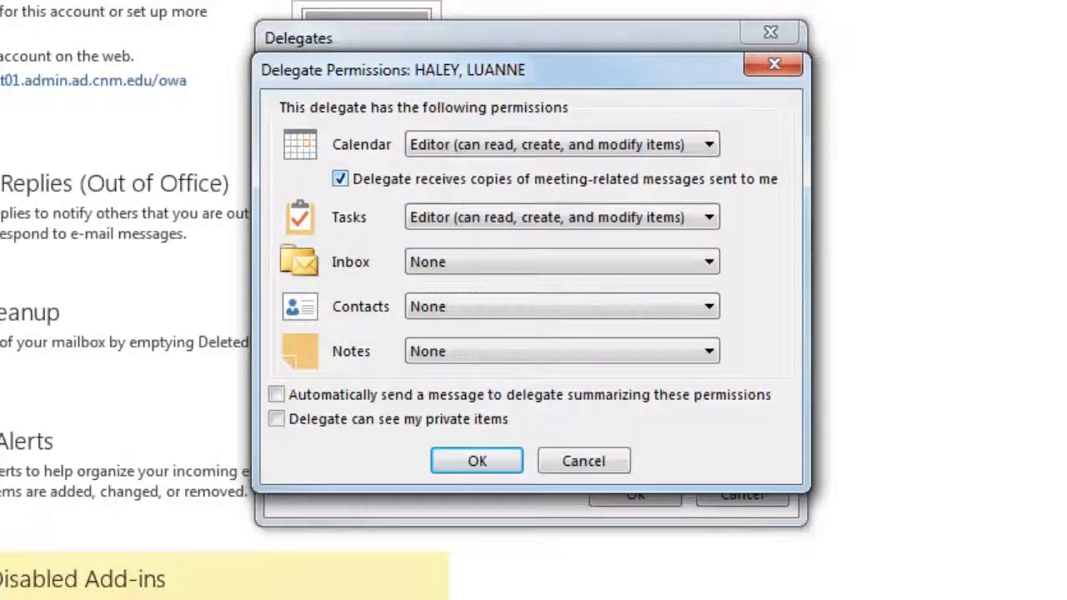
{"action": "left_click", "coordinate": [277, 395]}
{"action": "left_click", "coordinate": [276, 419]}
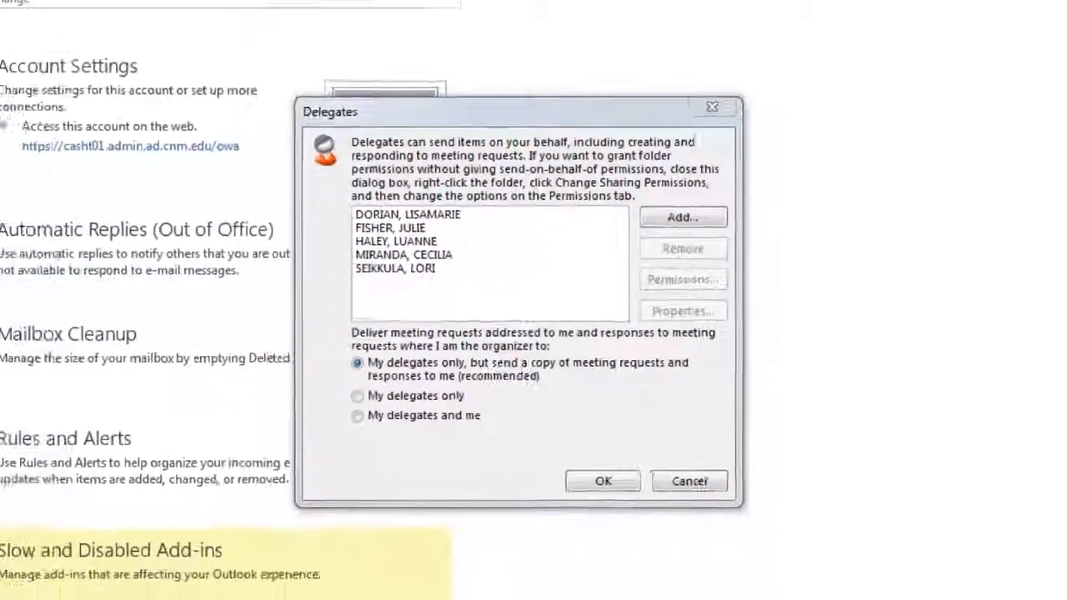
Review the permissions of the third delegate in the list and close them without changes
{"action": "left_click", "coordinate": [320, 223]}
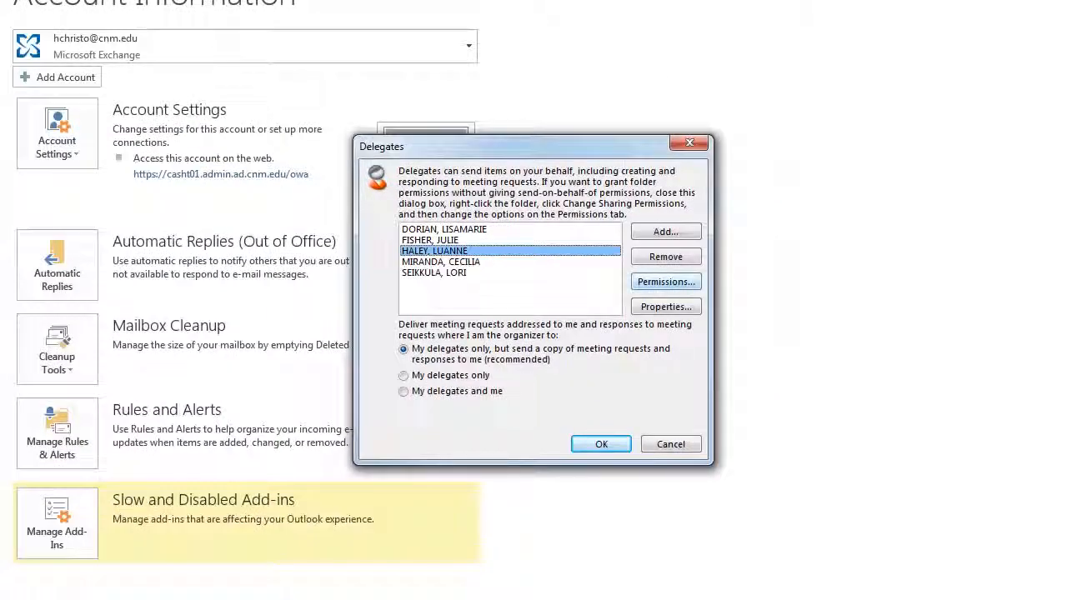
{"action": "left_click", "coordinate": [666, 282]}
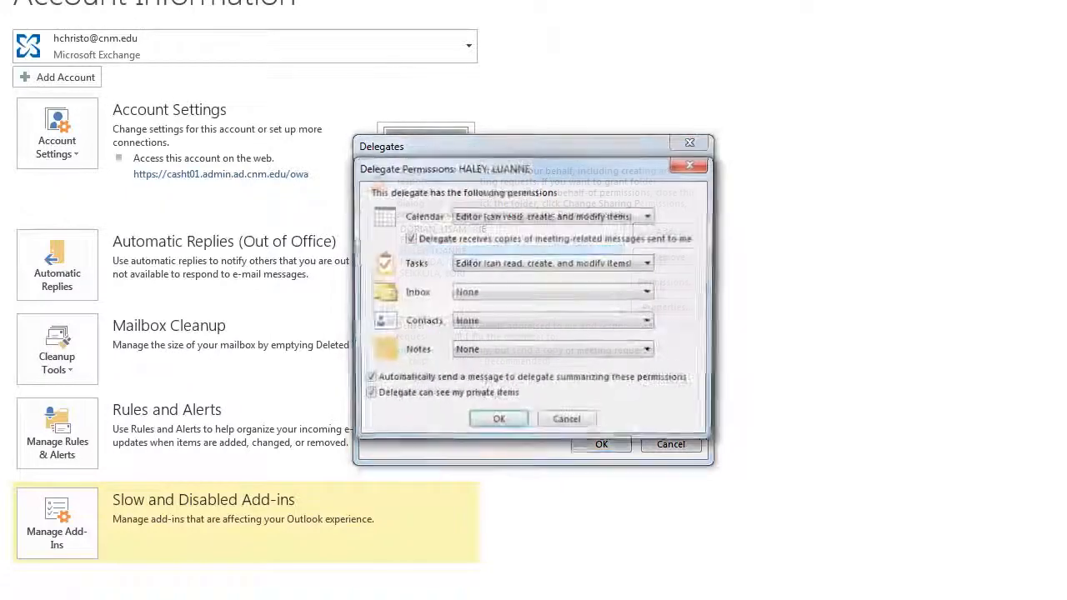
{"action": "left_click", "coordinate": [567, 419]}
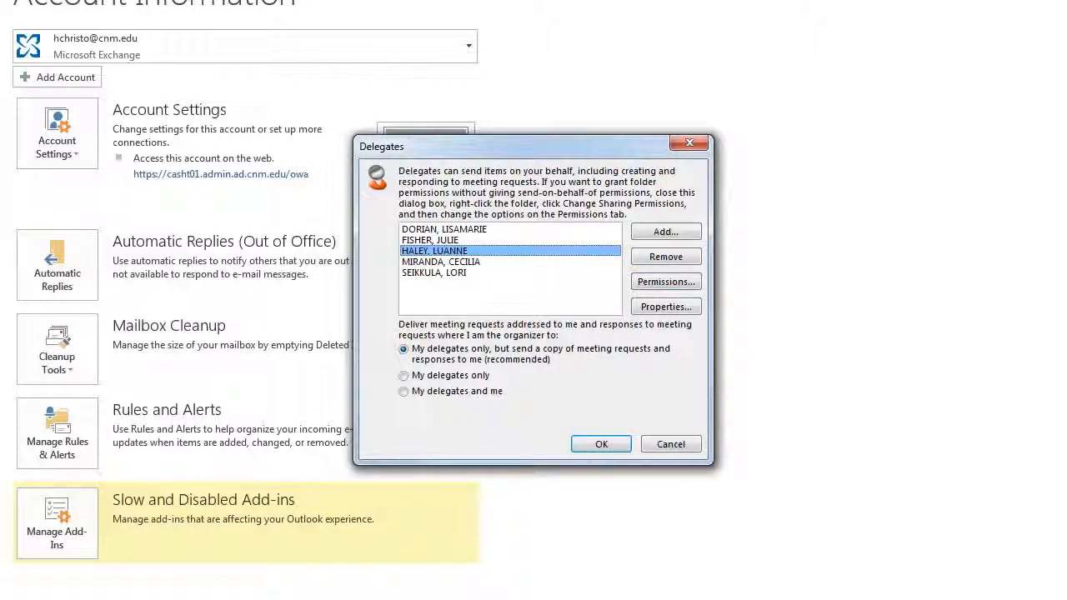
Remove the selected delegate, confirm the delegate list, and return to the mailbox
{"action": "left_click", "coordinate": [666, 256]}
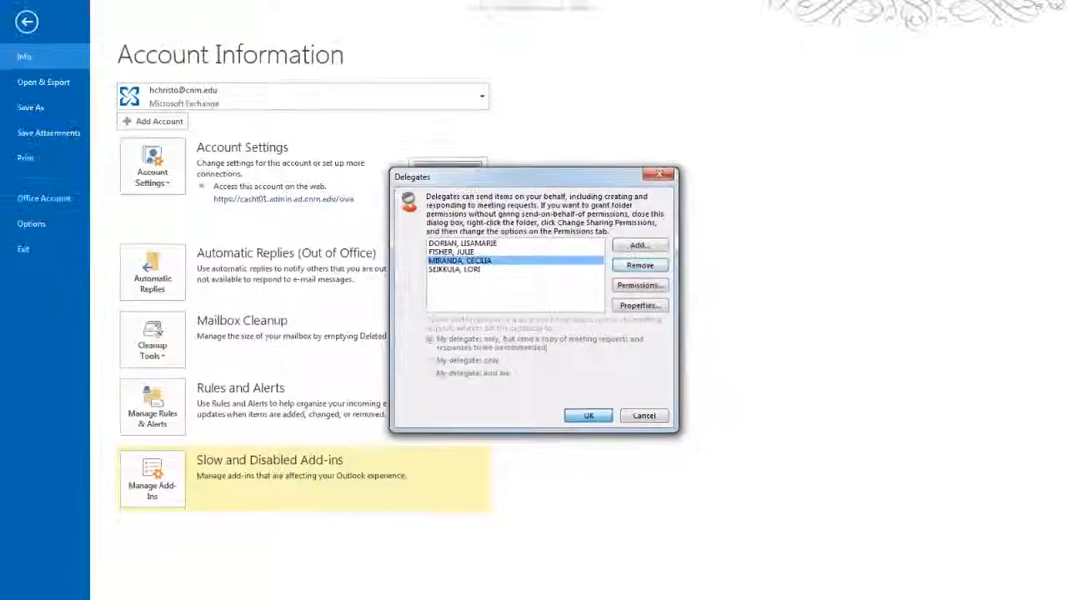
{"action": "left_click", "coordinate": [594, 426]}
{"action": "left_click", "coordinate": [27, 22]}
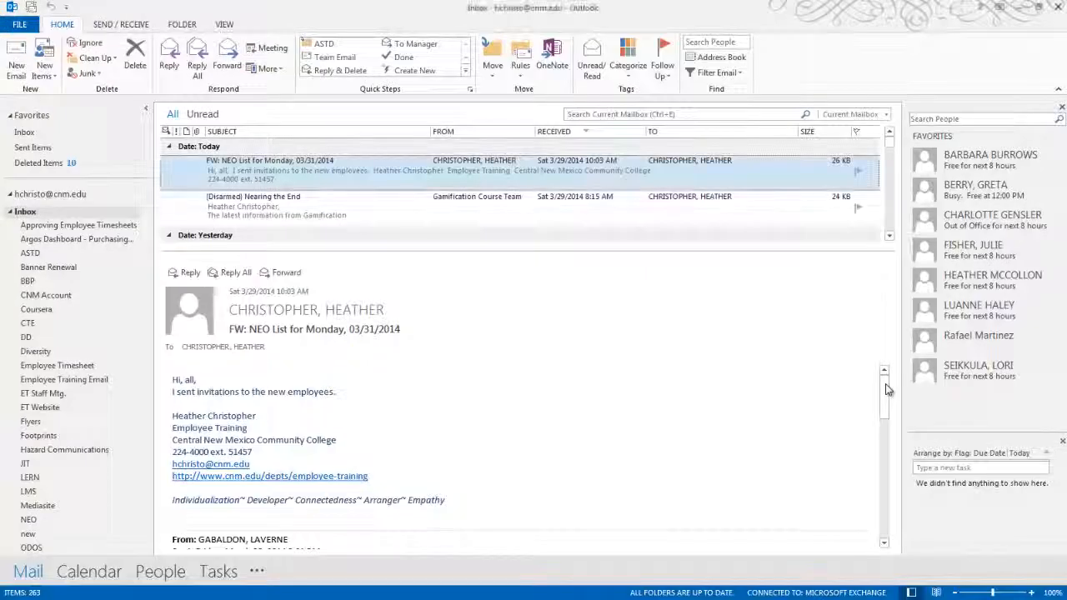
Start a sharing invitation for the calendar and address it to the colleague, found by last name in the Global Address List
{"action": "key", "text": "ctrl+2"}
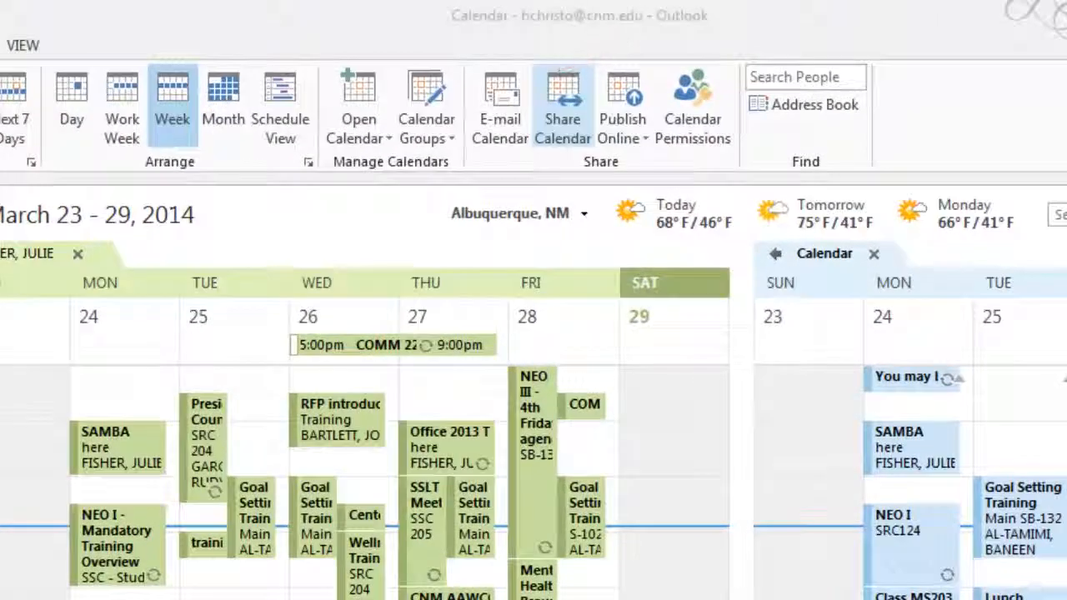
{"action": "left_click", "coordinate": [562, 106]}
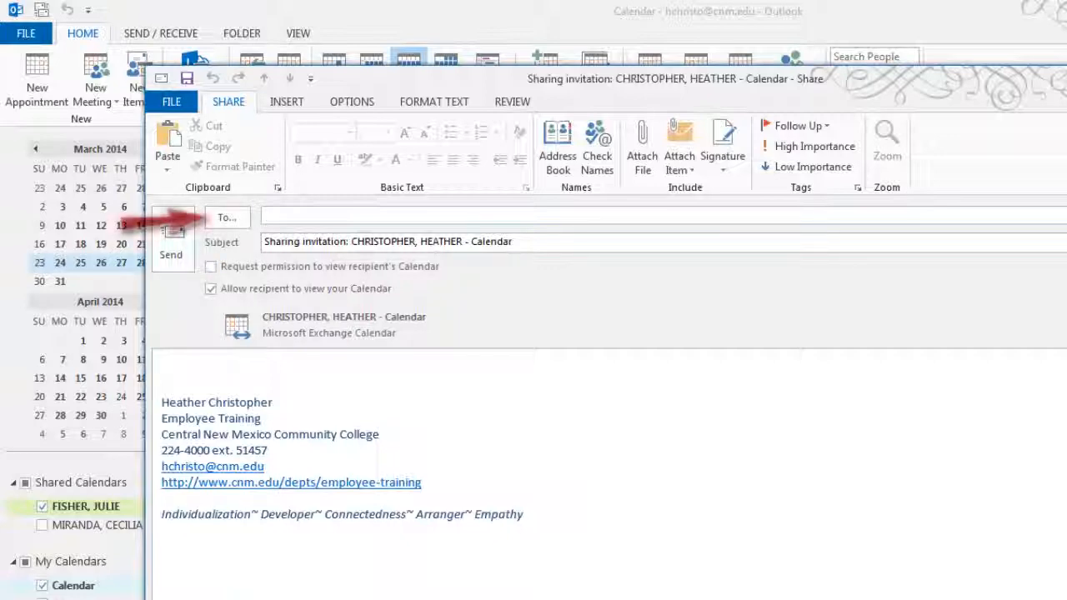
{"action": "left_click", "coordinate": [226, 216]}
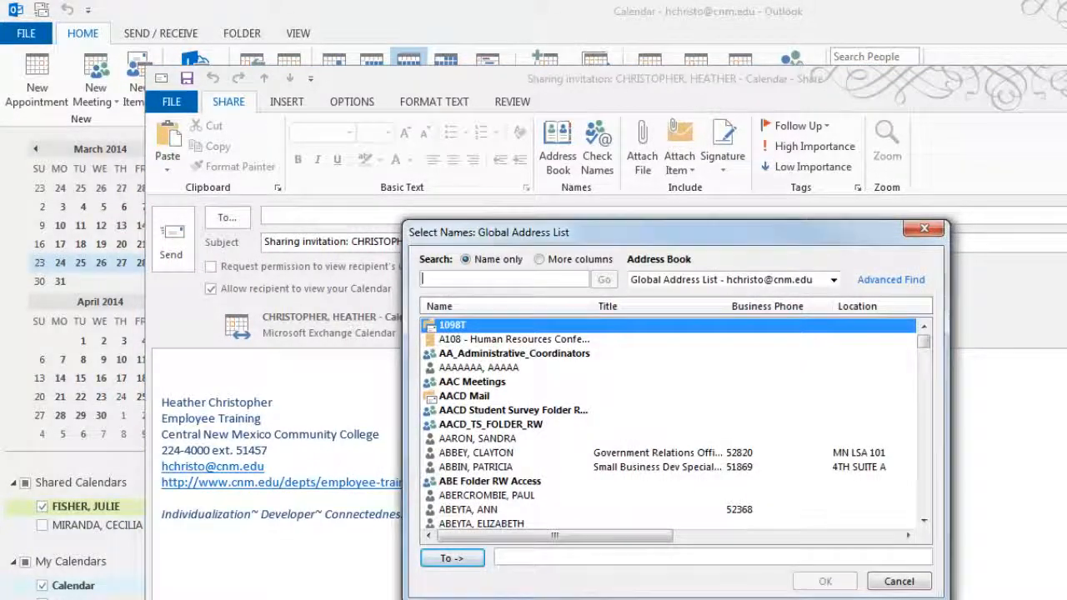
{"action": "type", "text": "haley"}
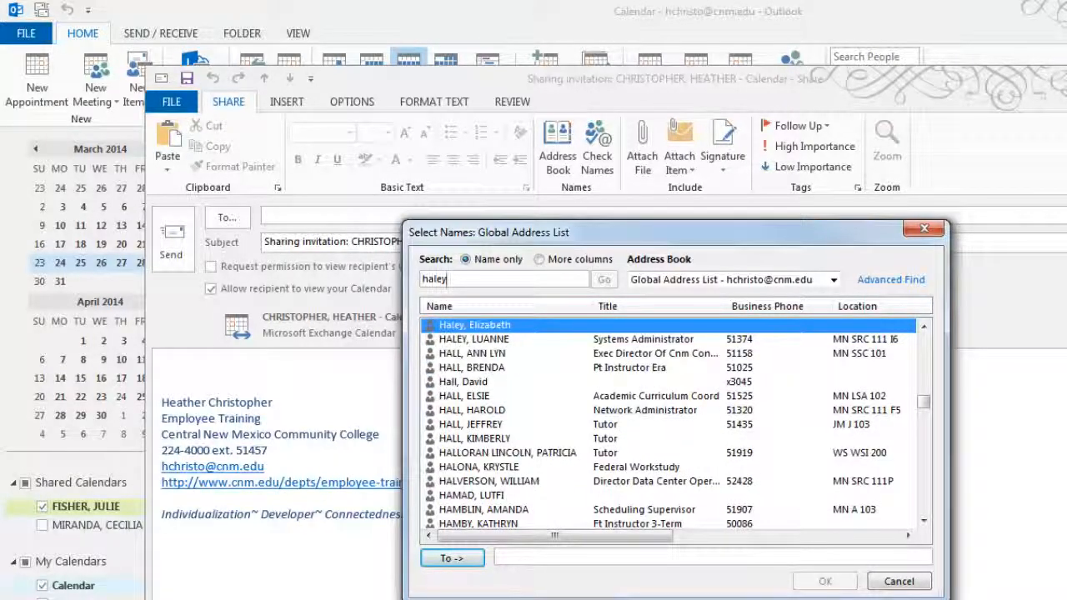
{"action": "left_click", "coordinate": [474, 339]}
{"action": "left_click", "coordinate": [452, 558]}
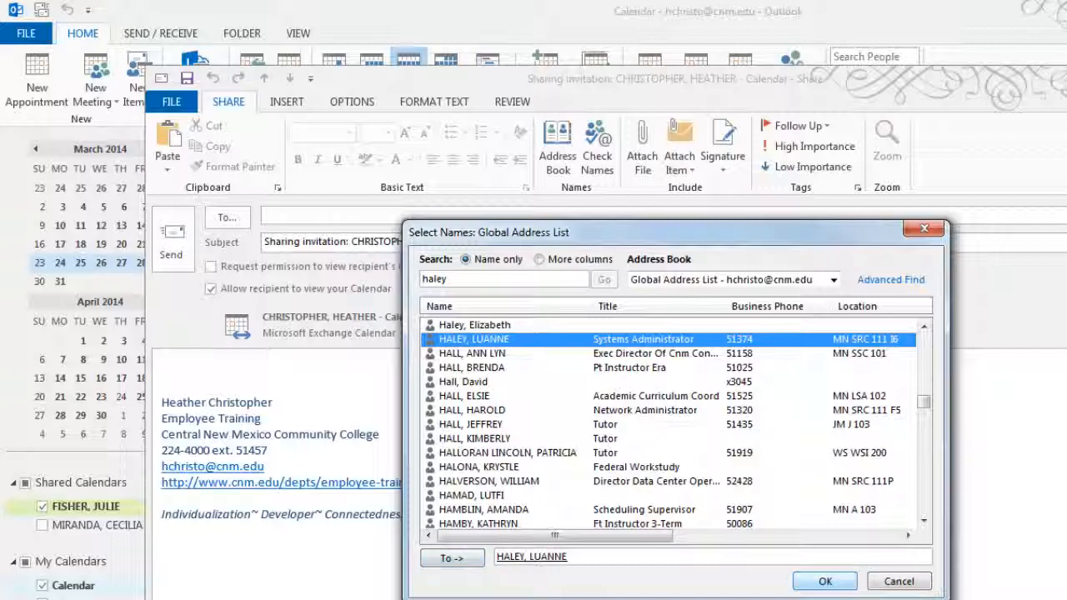
{"action": "key", "text": "Return"}
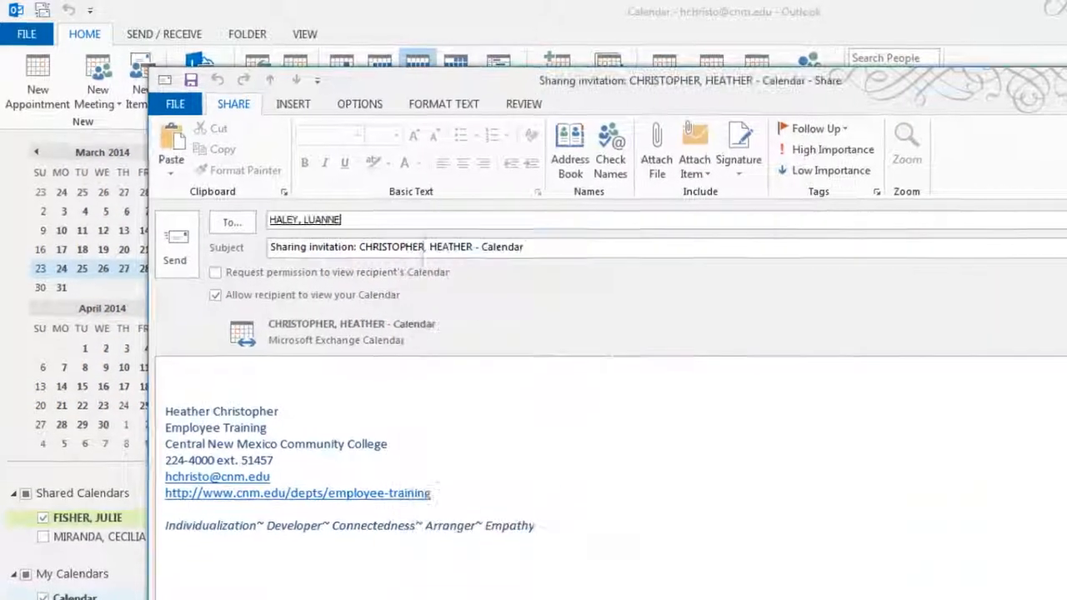
Paste the copied note as text only and request permission to view the recipient's Calendar without allowing the recipient to view yours
{"action": "right_click", "coordinate": [242, 383]}
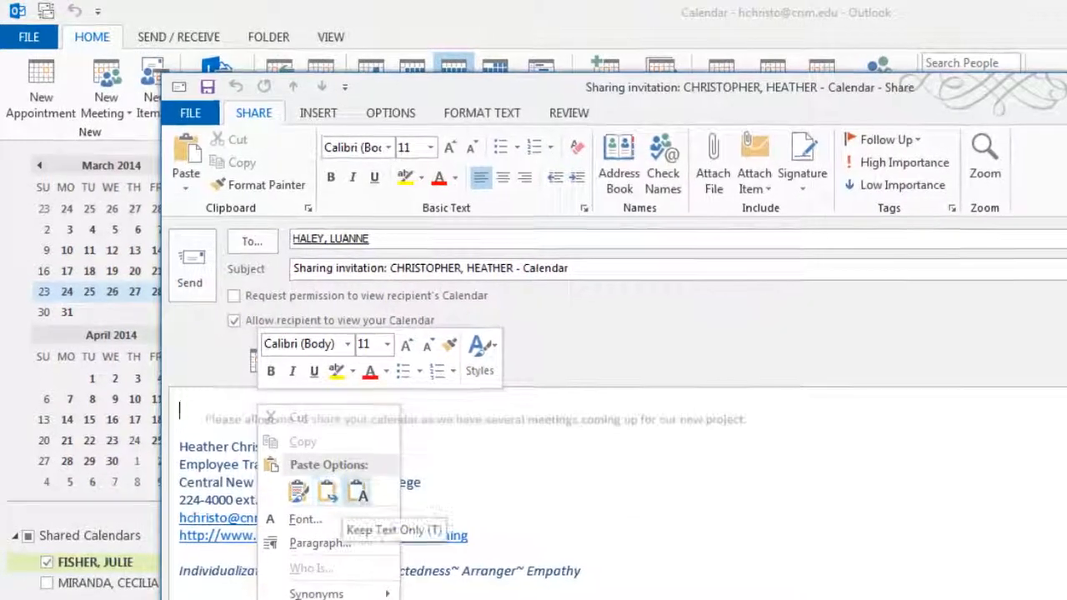
{"action": "left_click", "coordinate": [358, 493]}
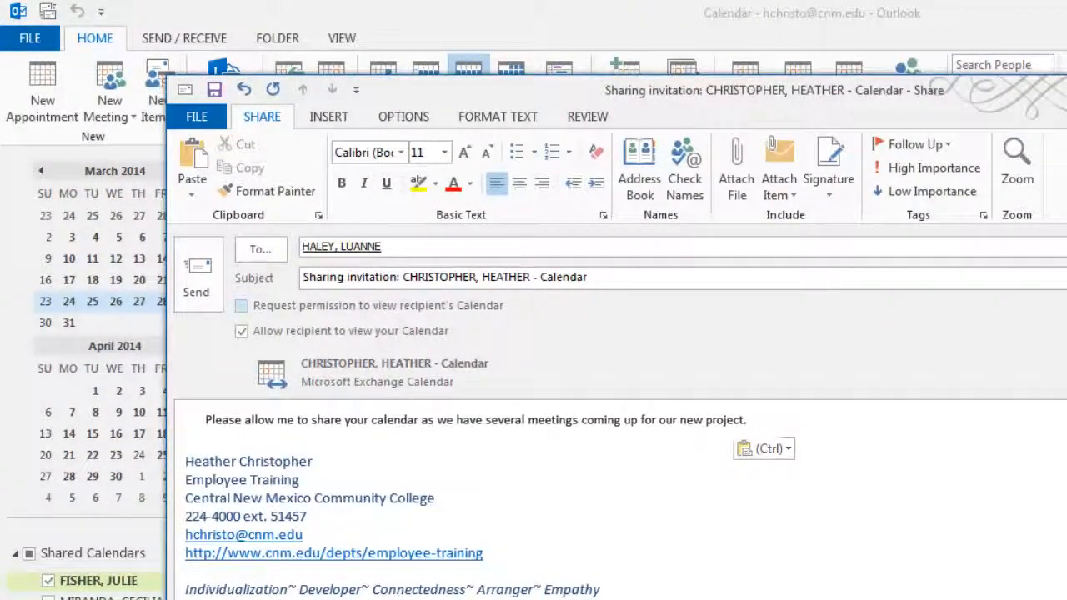
{"action": "left_click", "coordinate": [242, 306]}
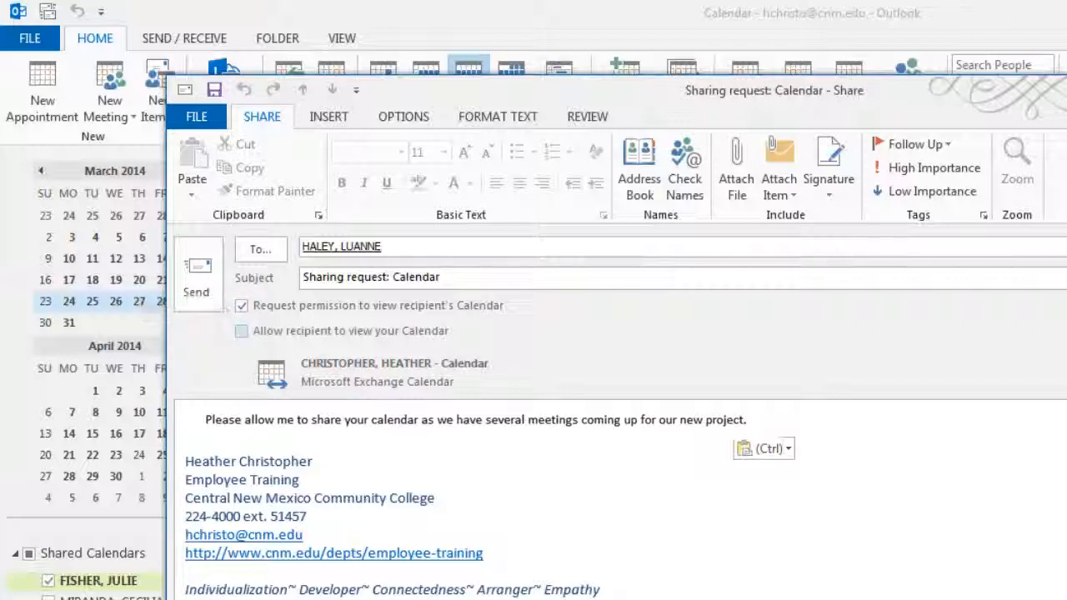
{"action": "left_click", "coordinate": [242, 332]}
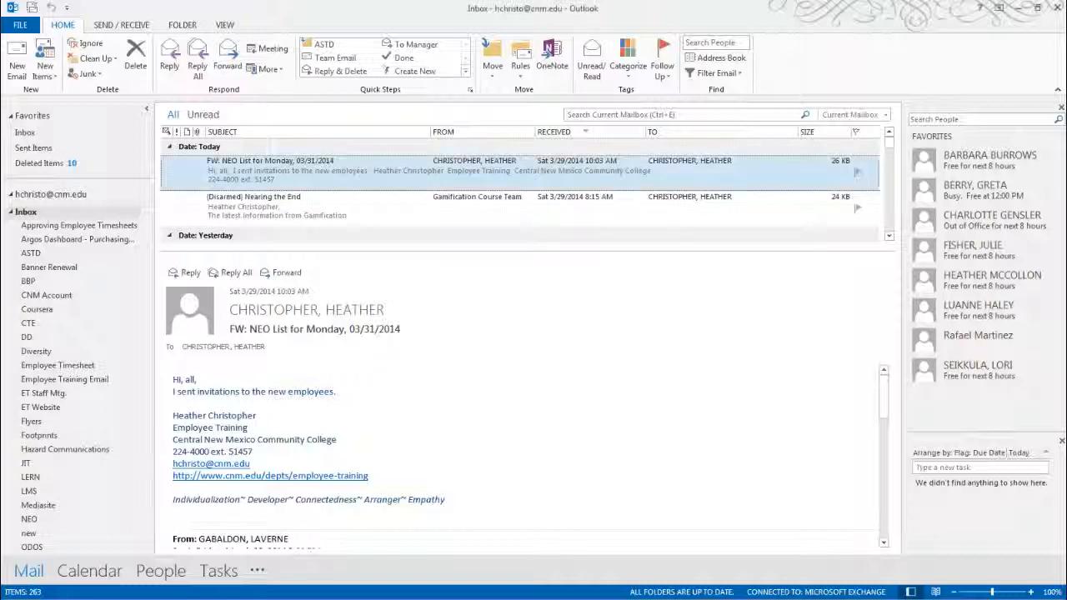
Switch from the inbox to the calendar and display both shared calendars beside the own calendar
{"action": "left_click", "coordinate": [89, 571]}
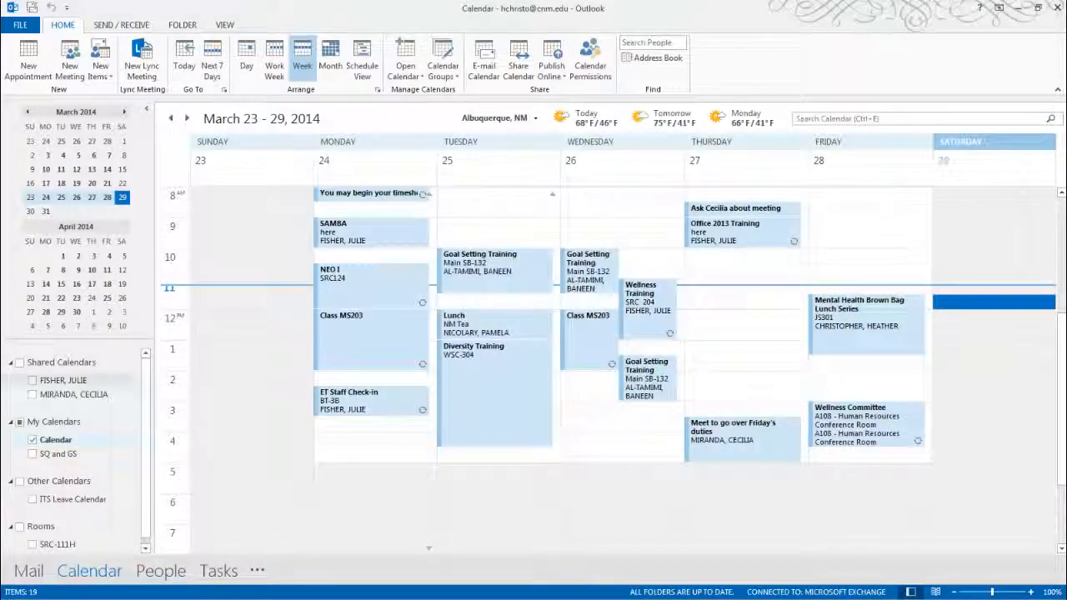
{"action": "left_click", "coordinate": [33, 380]}
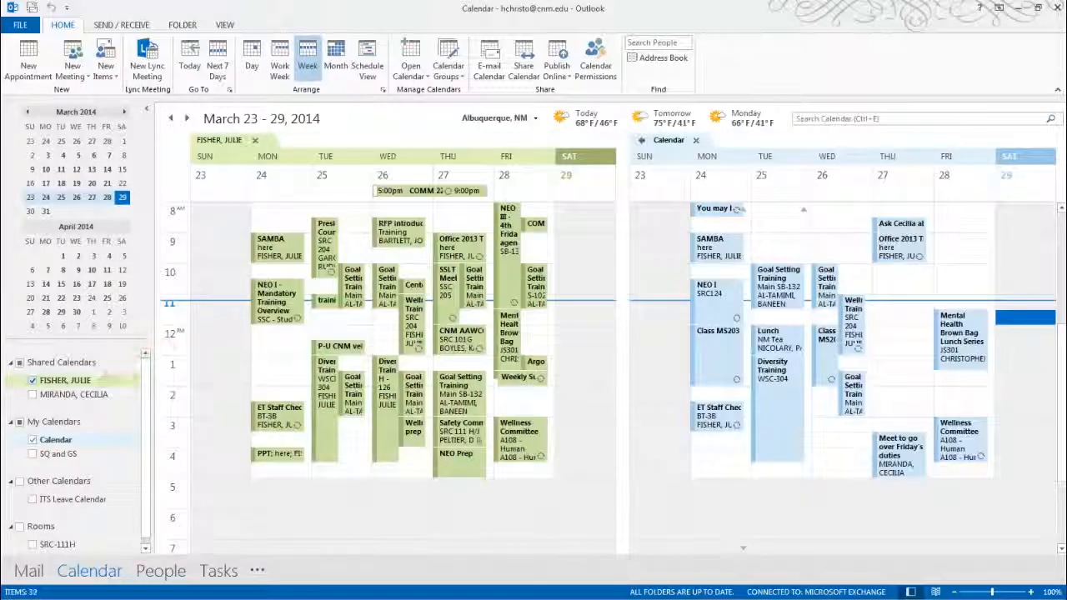
{"action": "left_click", "coordinate": [32, 394]}
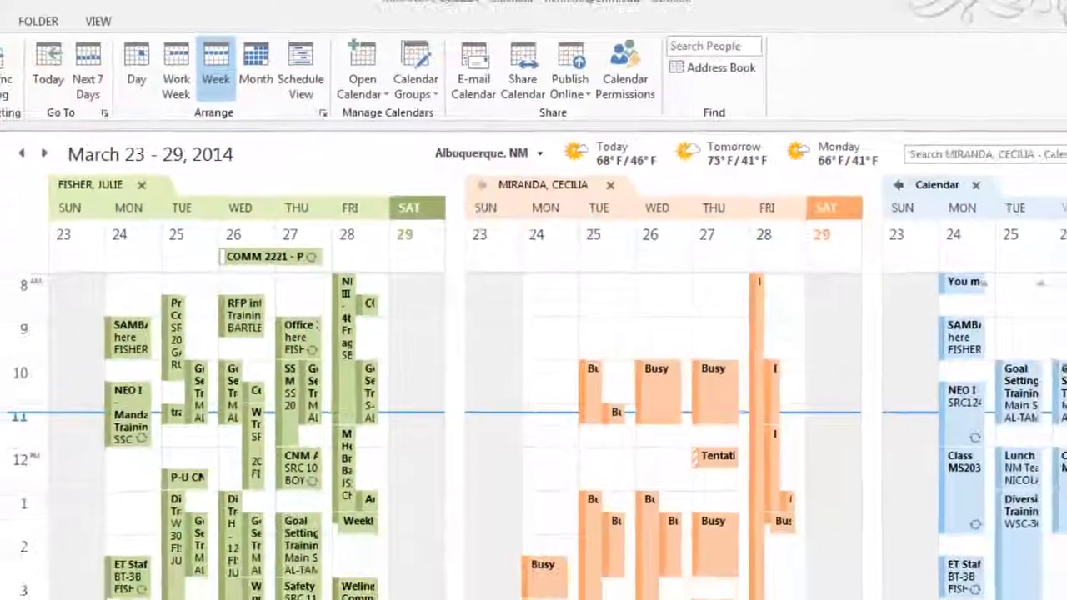
Overlay the second shared calendar and the own calendar on the first shared calendar
{"action": "left_click", "coordinate": [481, 185]}
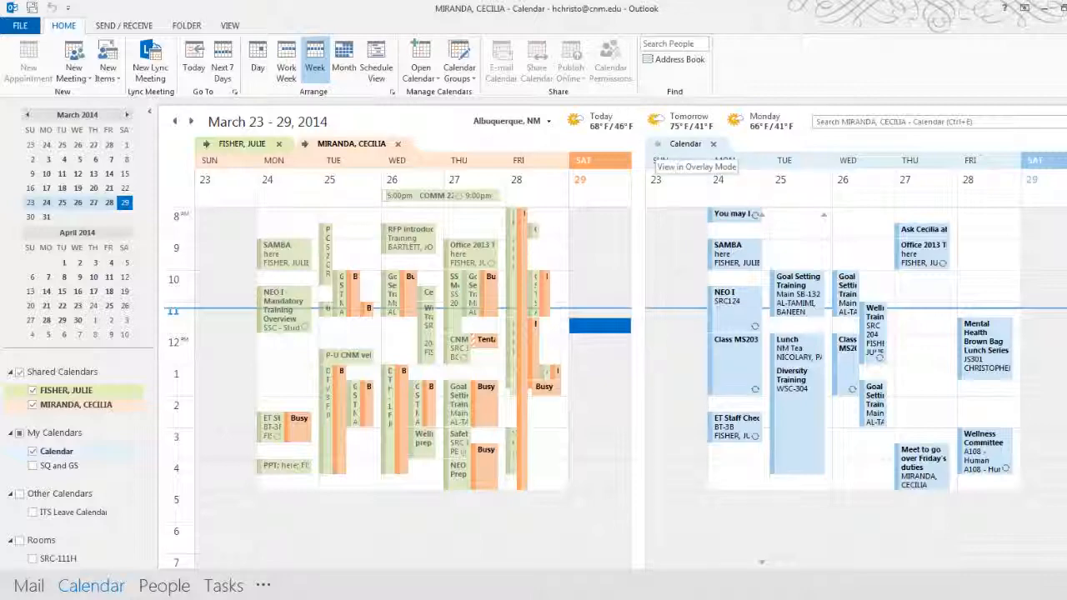
{"action": "left_click", "coordinate": [657, 145]}
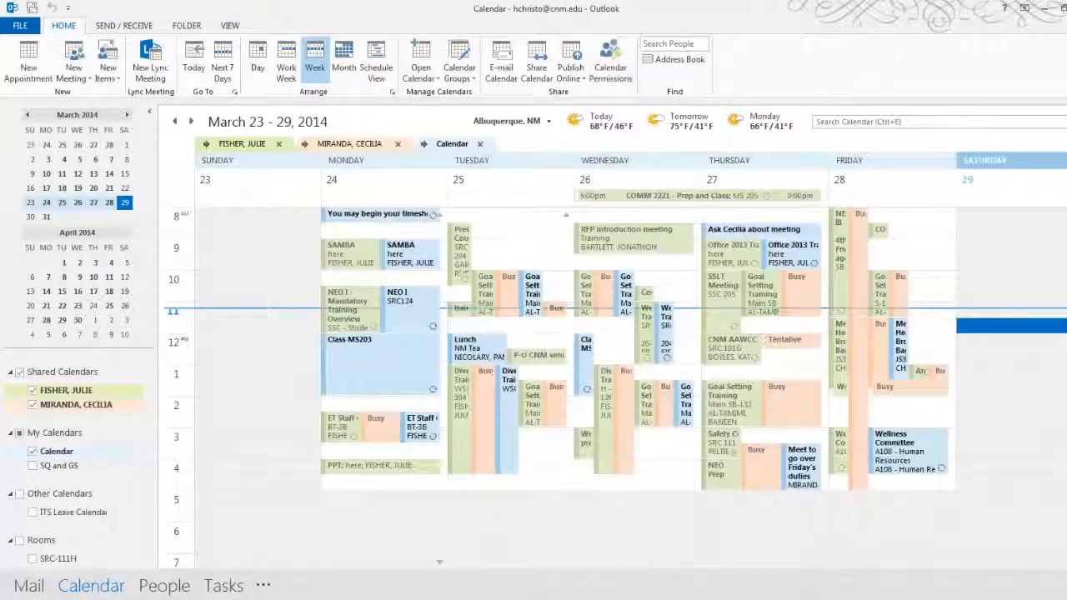
{"action": "left_click", "coordinate": [638, 482]}
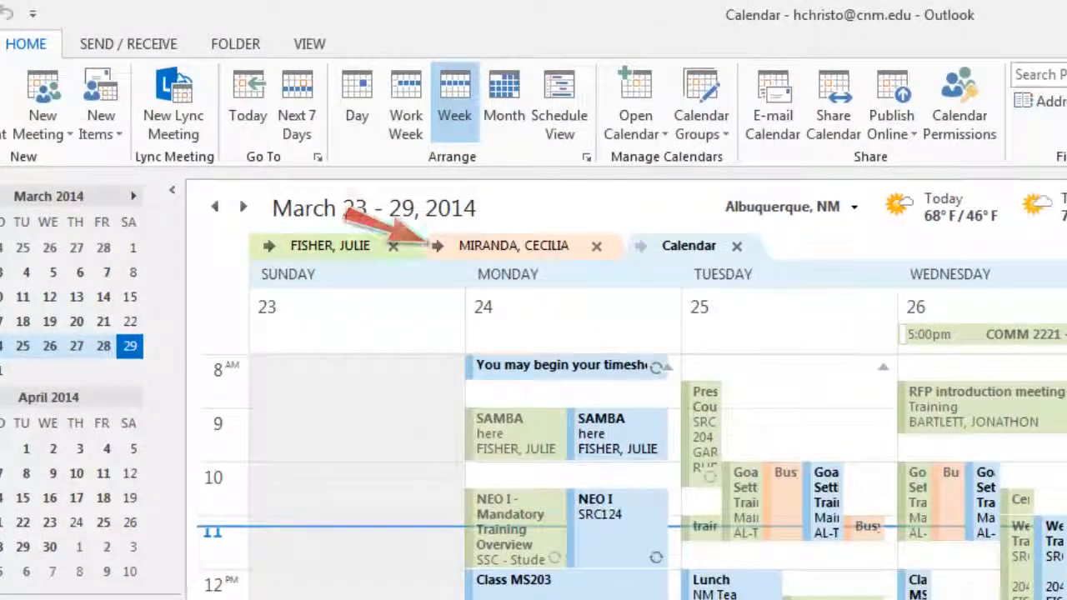
Return the overlaid calendars to side-by-side view and hide both shared calendars, leaving only the own calendar displayed
{"action": "left_click", "coordinate": [639, 245]}
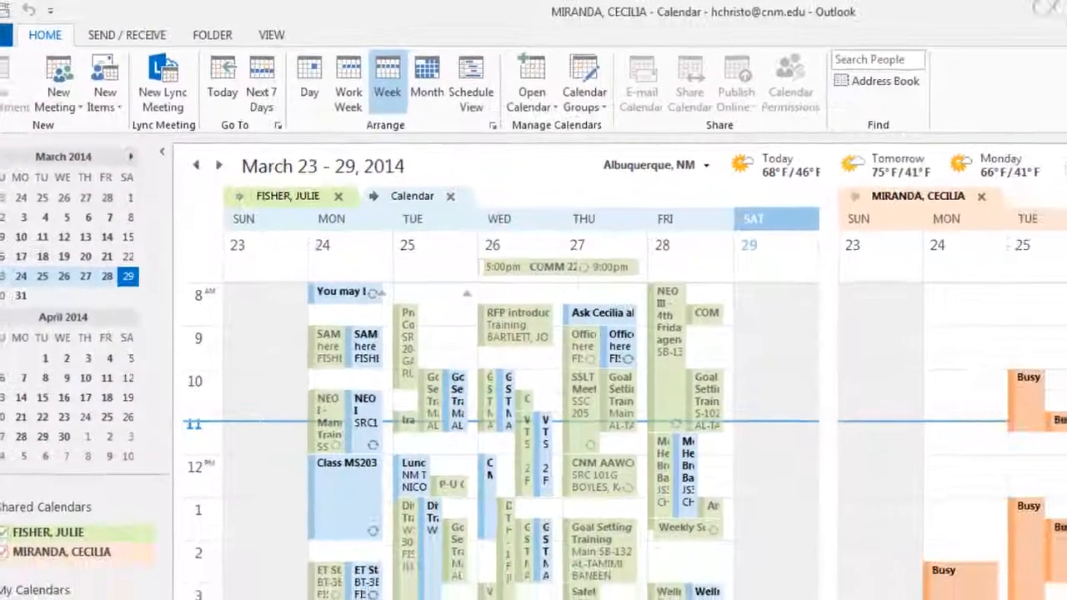
{"action": "left_click", "coordinate": [413, 228]}
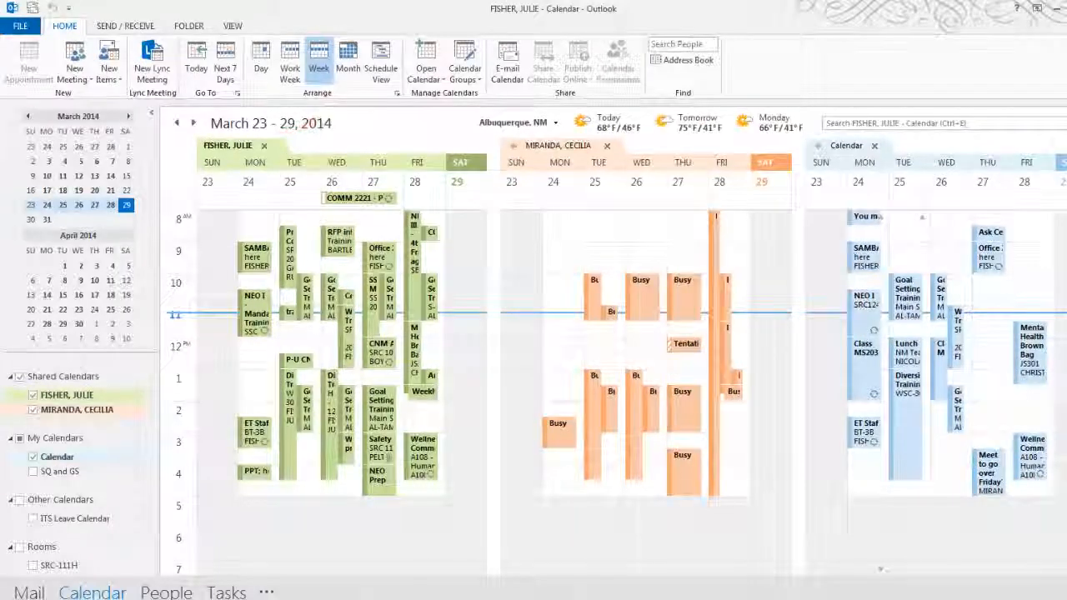
{"action": "left_click", "coordinate": [263, 145]}
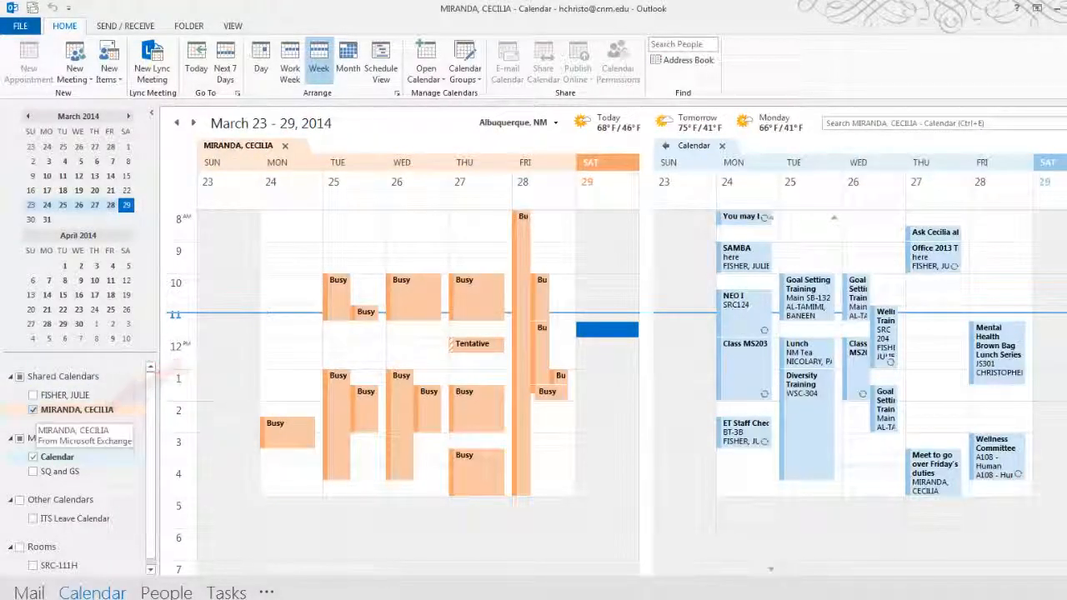
{"action": "left_click", "coordinate": [34, 409]}
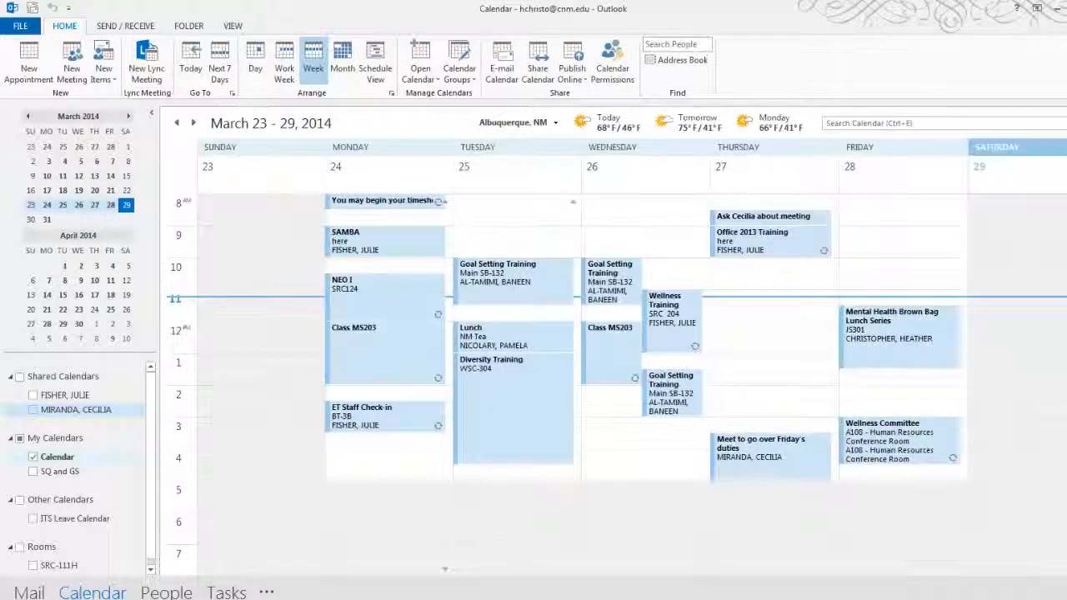